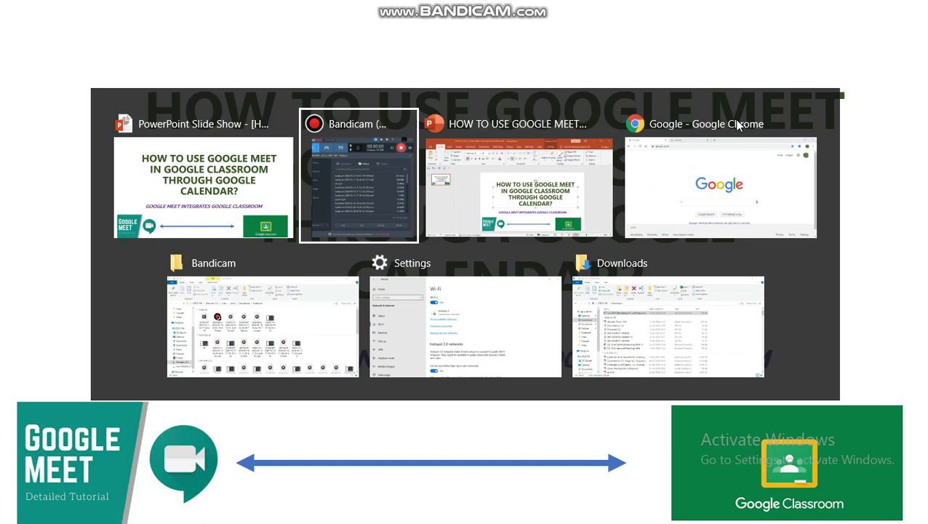
# Switch to Chrome and open Google Calendar from the Google apps grid
pyautogui.press('Tab')
pyautogui.press('Tab')
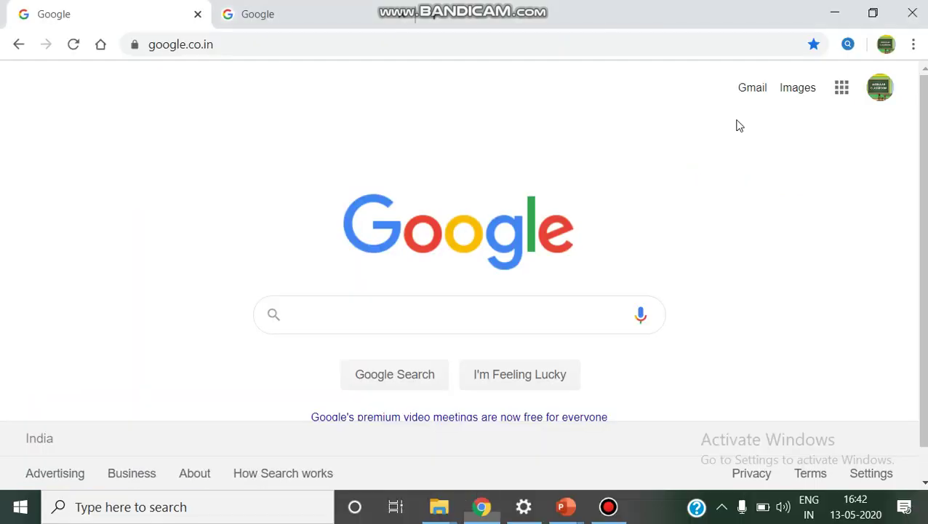
pyautogui.click(843, 89)
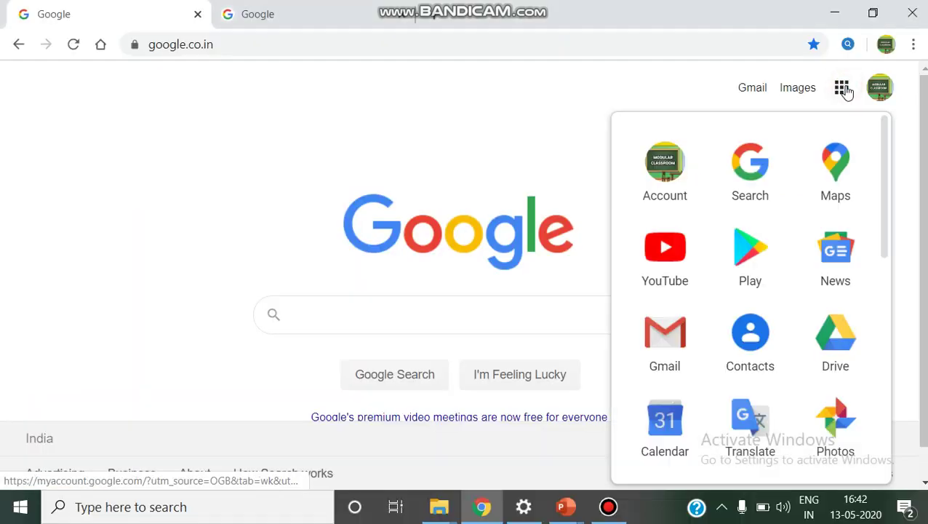
pyautogui.scroll(-1, 745, 251)
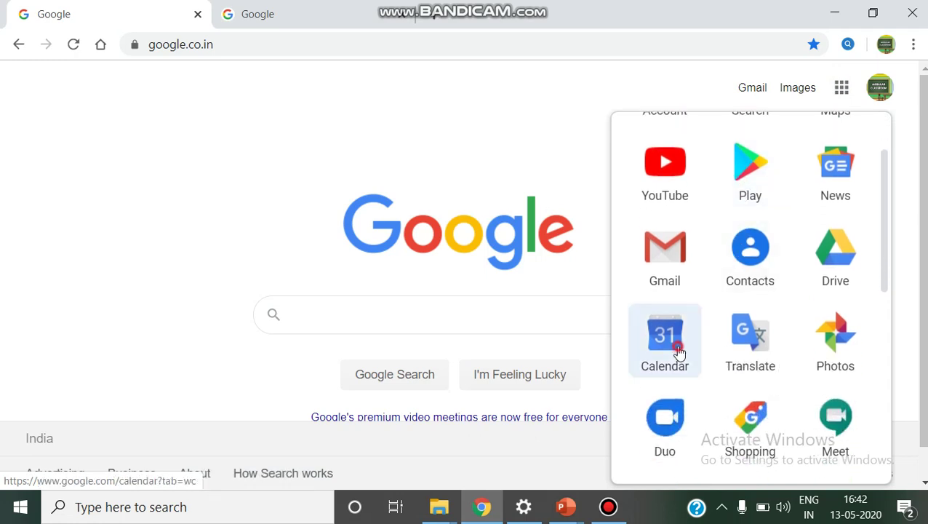
pyautogui.click(677, 352)
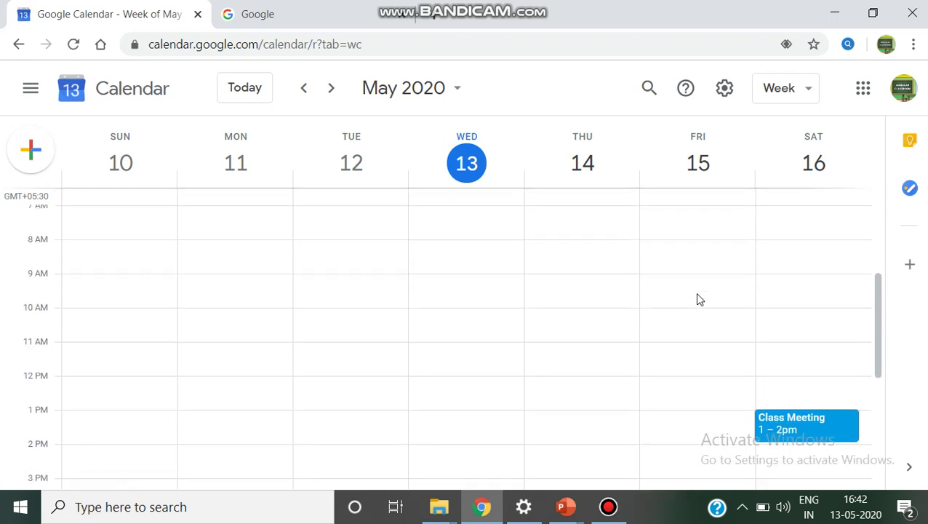
# Create a Friday 10:30am 'Class Meeting' event with Google Meet and copy its link
pyautogui.click(690, 332)
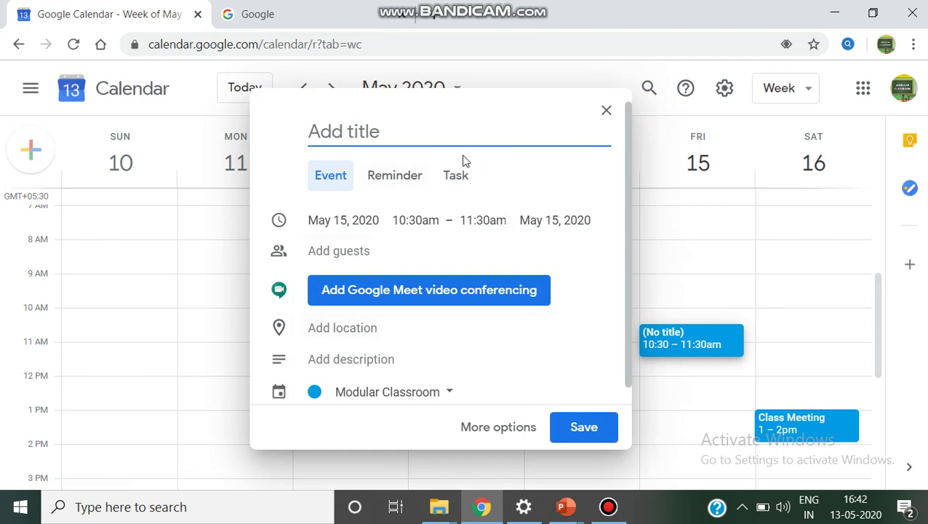
pyautogui.click(416, 138)
pyautogui.write('cLASS')
pyautogui.press('BackSpace')
pyautogui.press('BackSpace')
pyautogui.press('BackSpace')
pyautogui.press('BackSpace')
pyautogui.press('BackSpace')
pyautogui.write('Class Meeting')
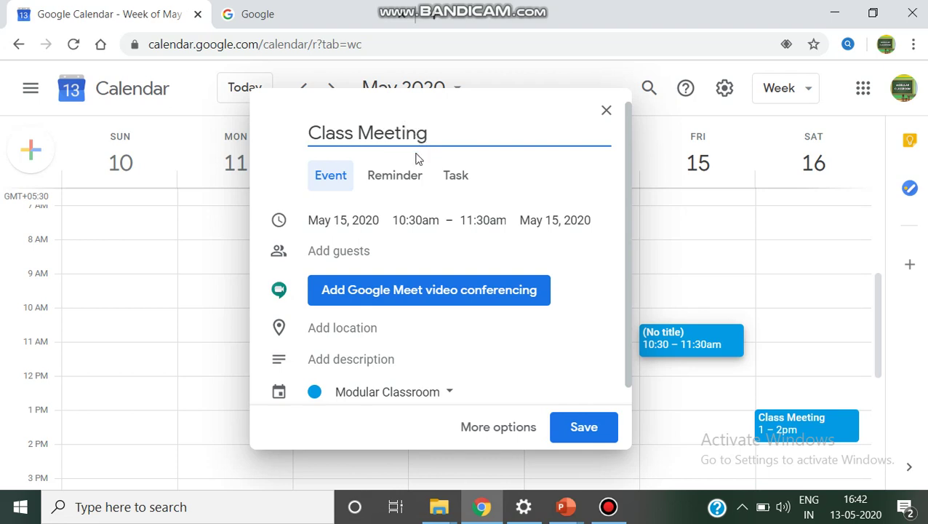
pyautogui.click(366, 291)
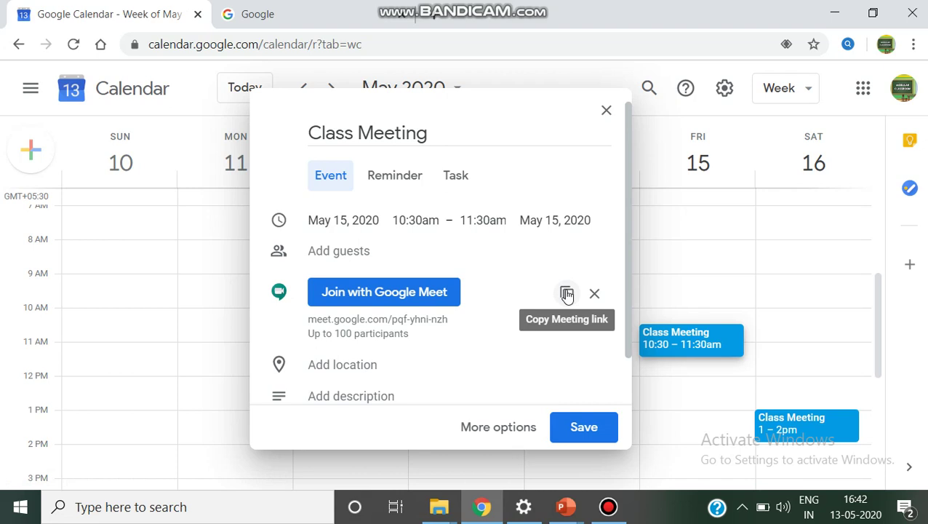
pyautogui.click(566, 293)
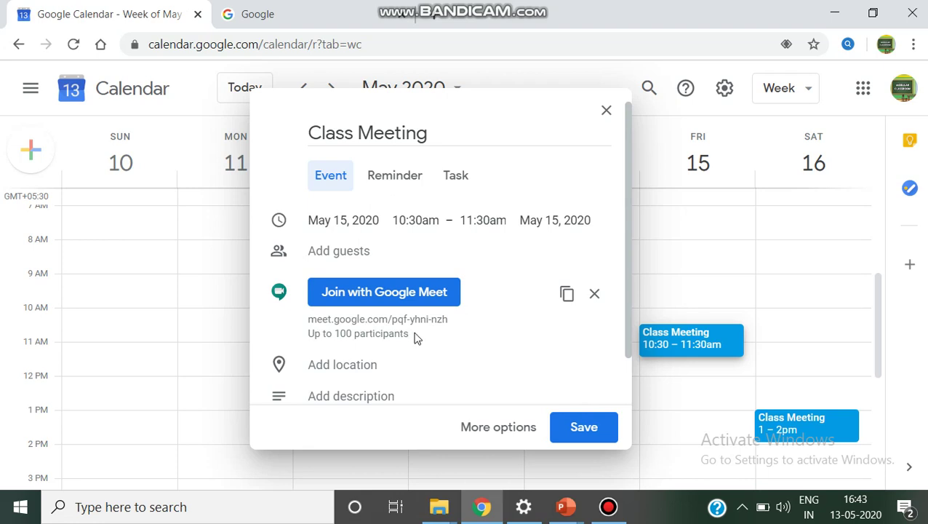
# Try the Reminder and Task entry types, then return to the Event form
pyautogui.click(404, 178)
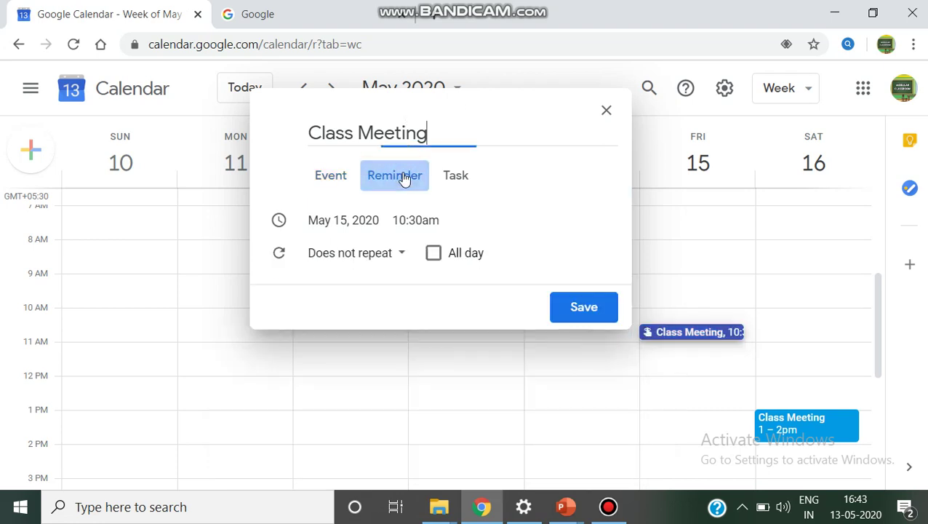
pyautogui.click(469, 180)
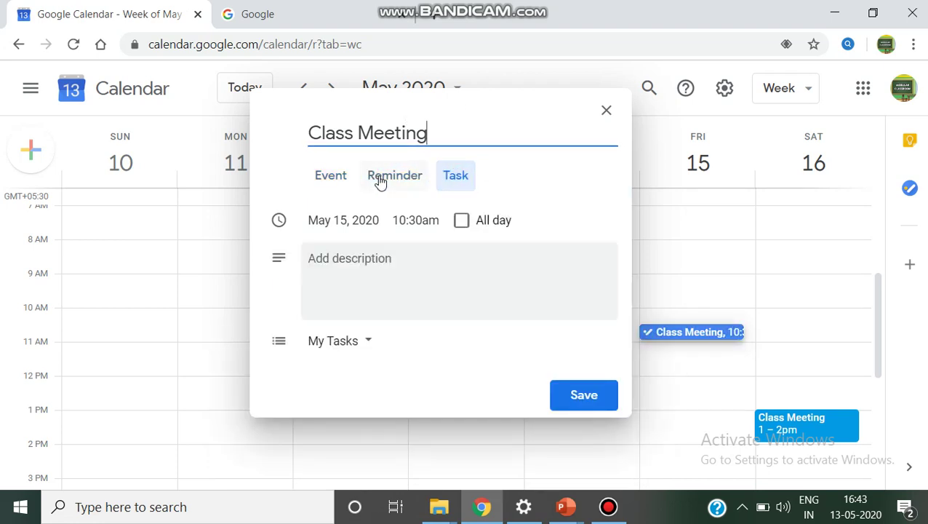
pyautogui.click(379, 181)
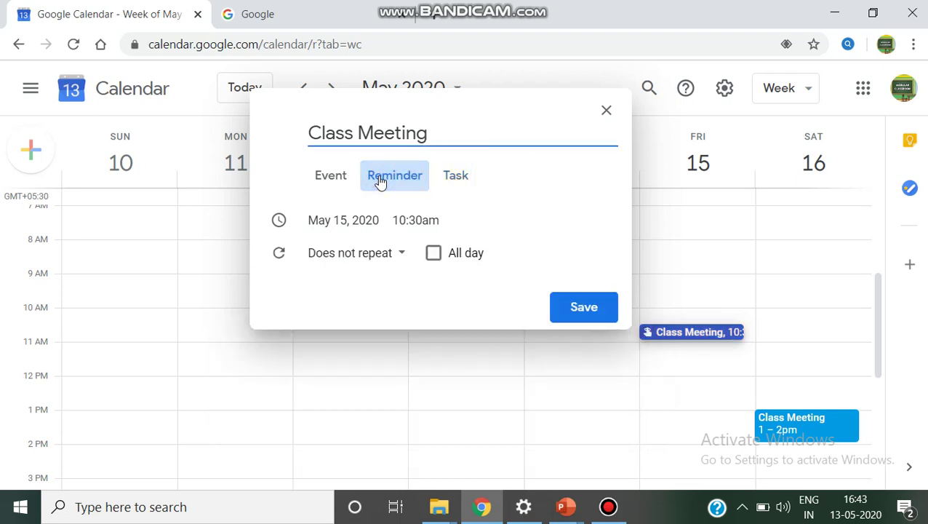
pyautogui.click(335, 181)
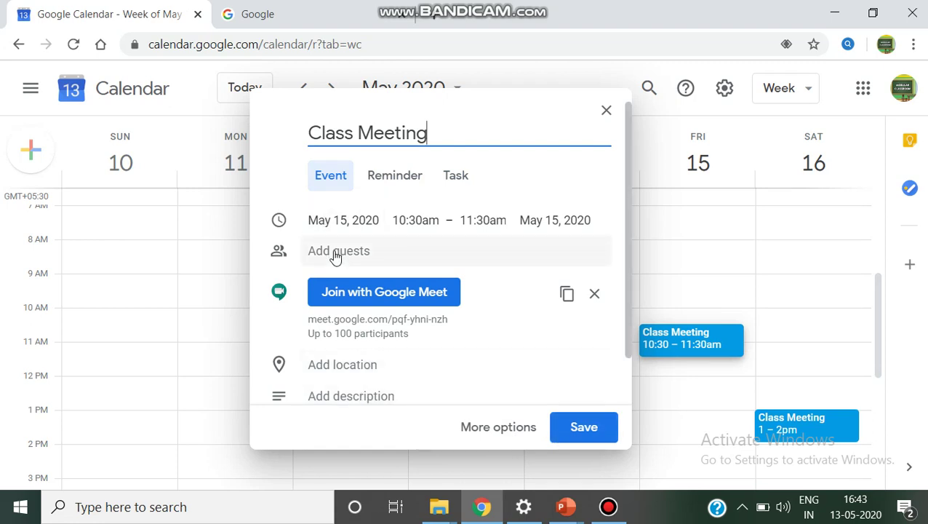
# Copy the Meet link again and save the Class Meeting event
pyautogui.click(336, 254)
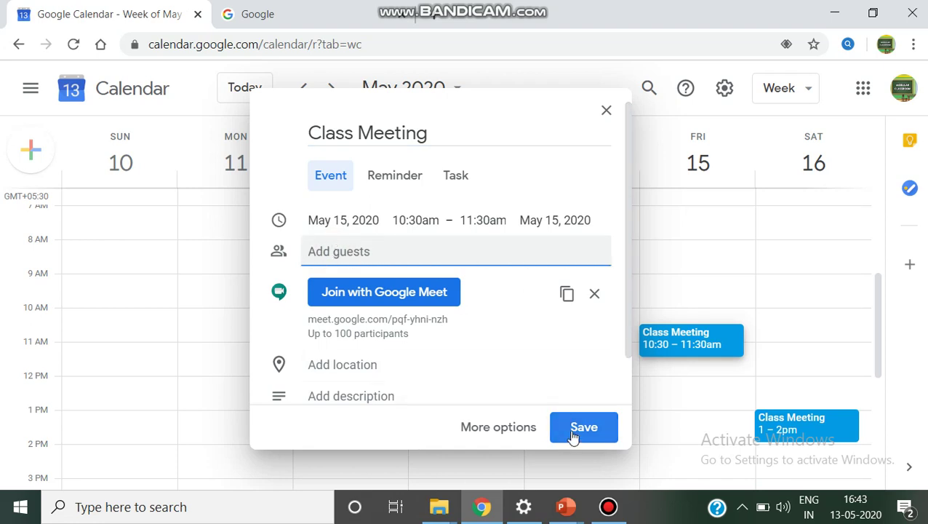
pyautogui.click(570, 294)
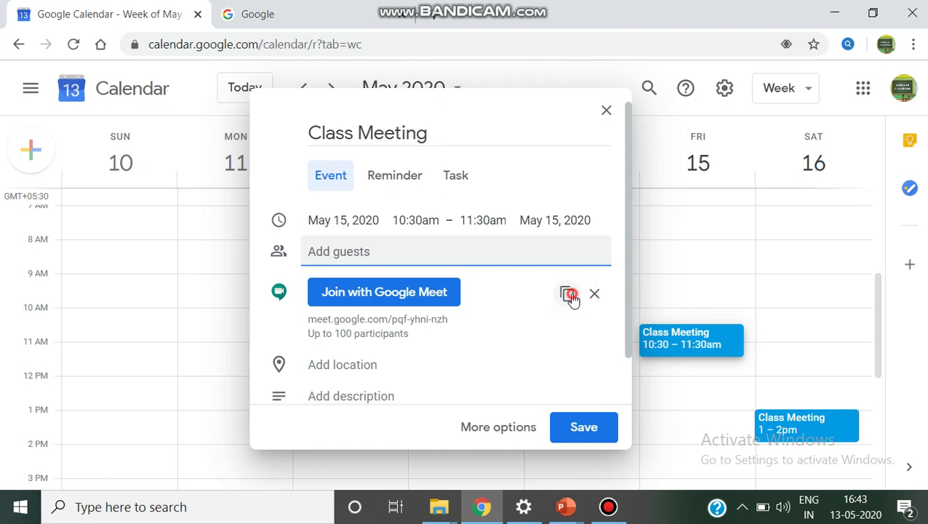
pyautogui.click(585, 430)
# Open Google Classroom from the apps grid and enter the Modular Classroom class
pyautogui.click(346, 22)
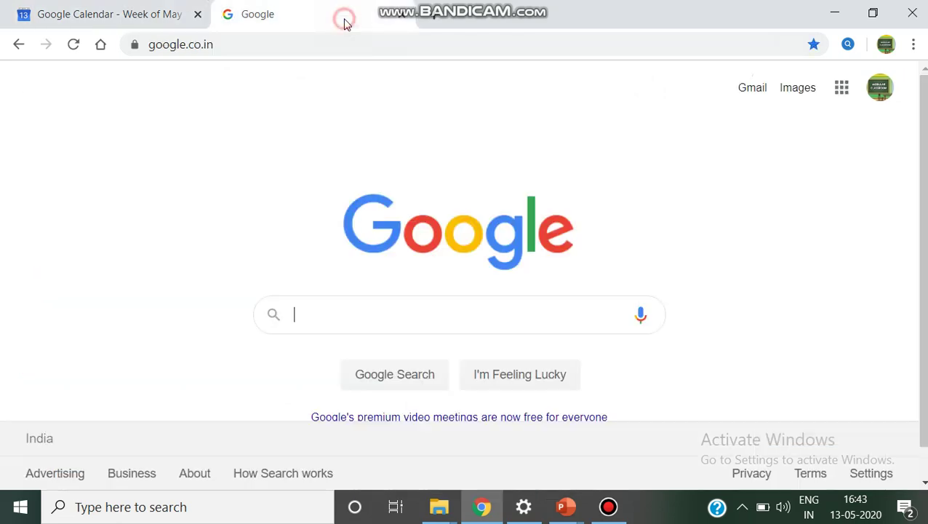
pyautogui.click(840, 88)
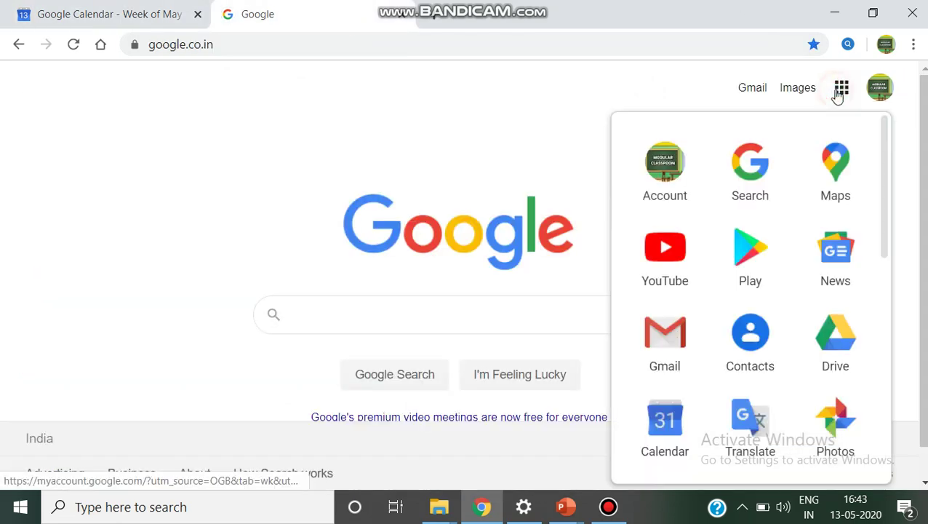
pyautogui.scroll(-3, 787, 228)
pyautogui.scroll(-2, 779, 405)
pyautogui.scroll(-2, 836, 328)
pyautogui.click(852, 284)
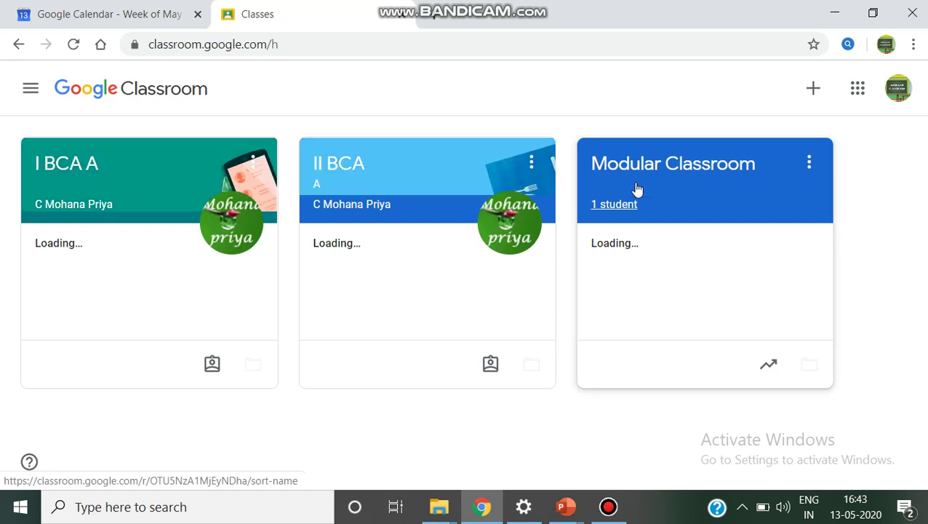
pyautogui.click(637, 188)
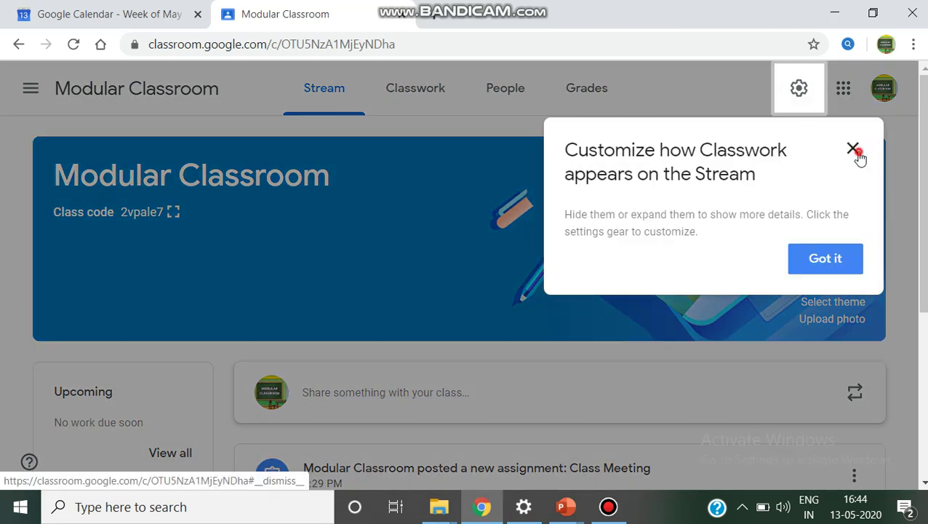
# Start a new assignment from the Classwork tab's Create menu, dismissing tips
pyautogui.click(857, 154)
pyautogui.click(429, 89)
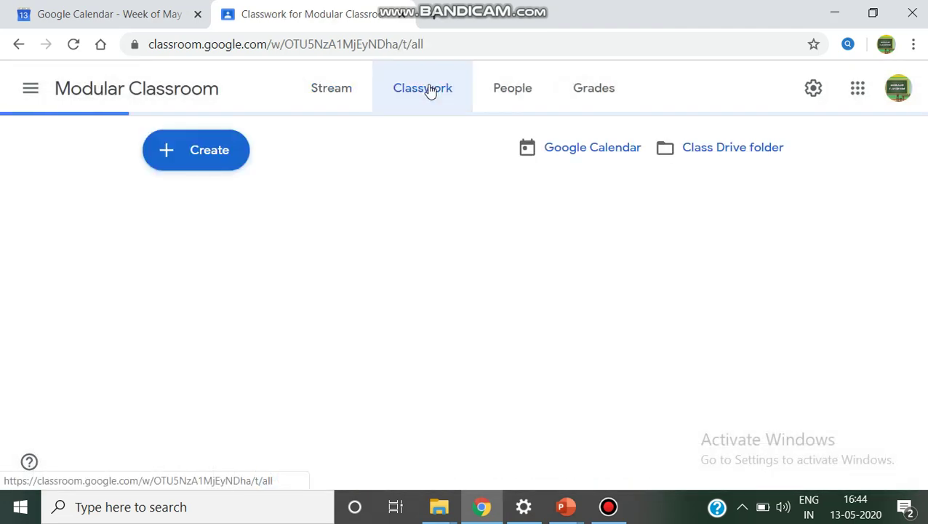
pyautogui.click(192, 150)
pyautogui.click(202, 196)
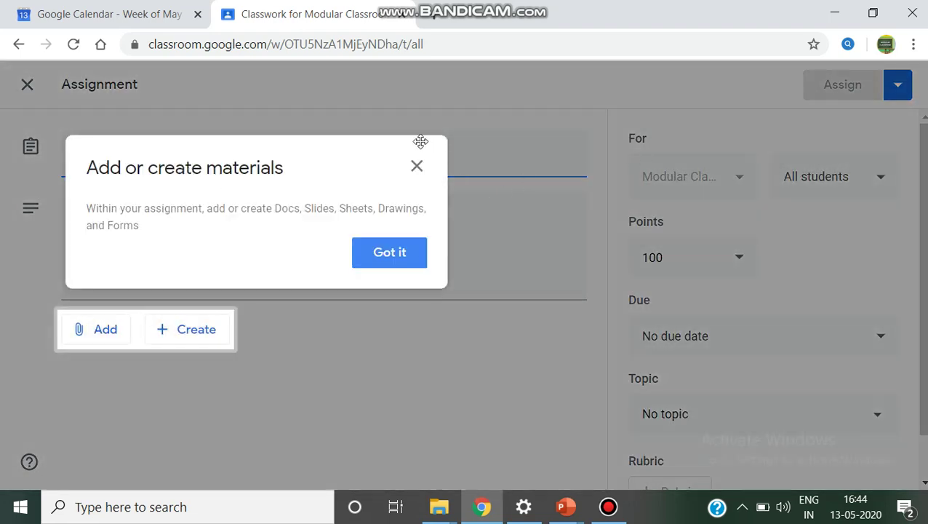
pyautogui.click(417, 167)
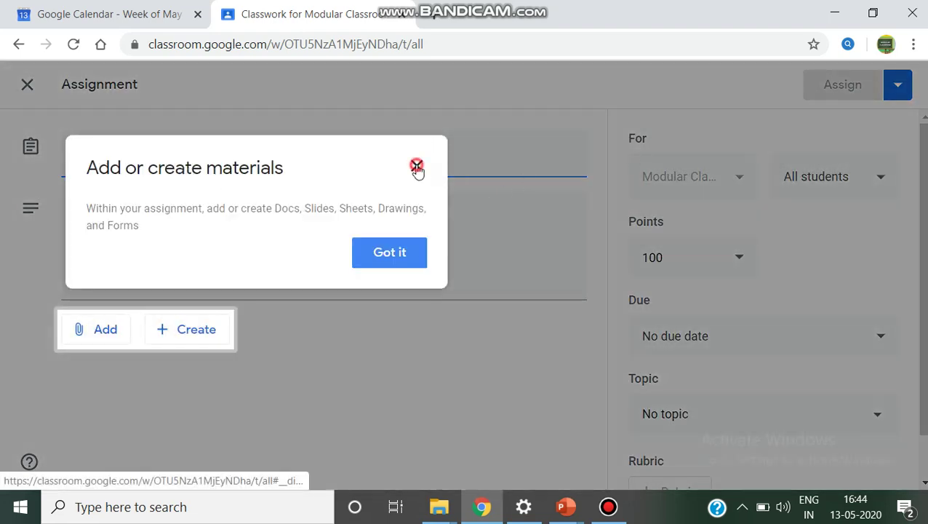
# Title it 'Class Meeting' with instructions to attend the meeting via the attached link
pyautogui.write('Clas A')
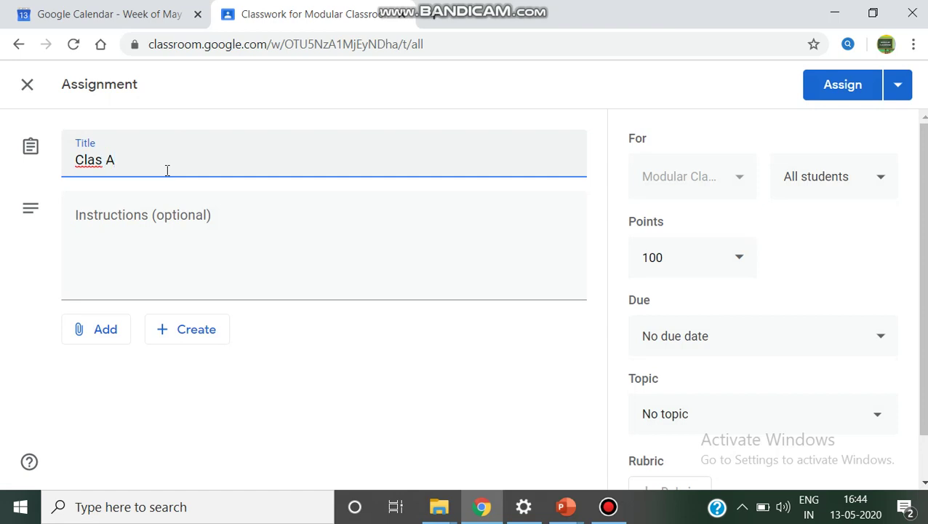
pyautogui.press('BackSpace')
pyautogui.press('BackSpace')
pyautogui.write('s ')
pyautogui.write('Meeting')
pyautogui.click(156, 226)
pyautogui.write('All ')
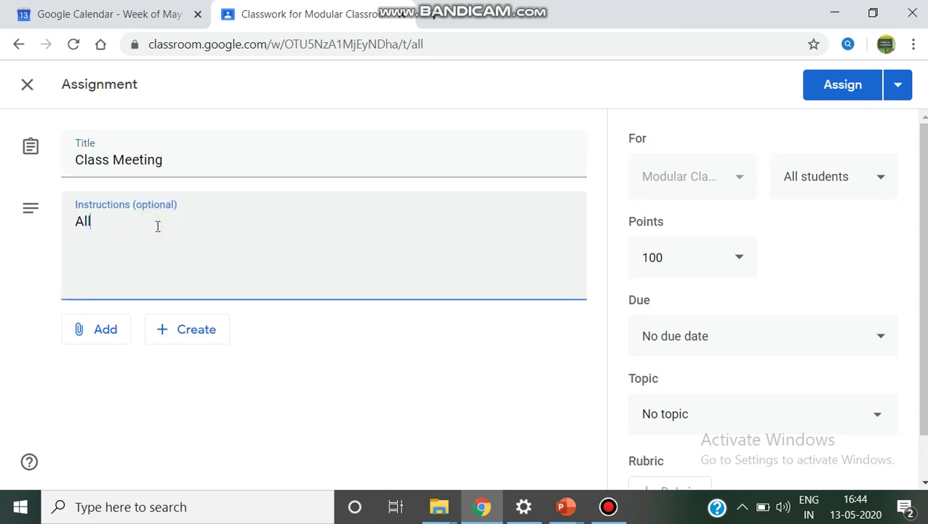
pyautogui.write('students are ')
pyautogui.write('instructed to attend the meeting with the')
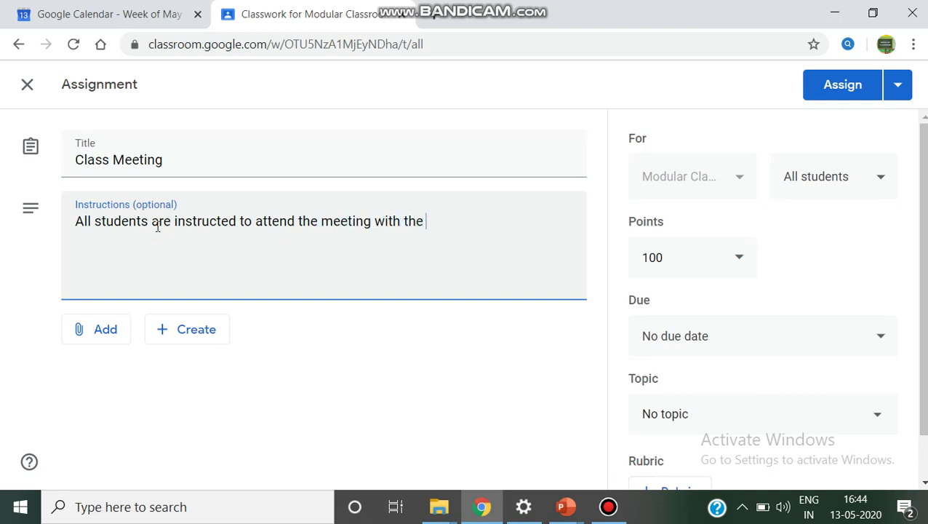
pyautogui.write(' meeting link ')
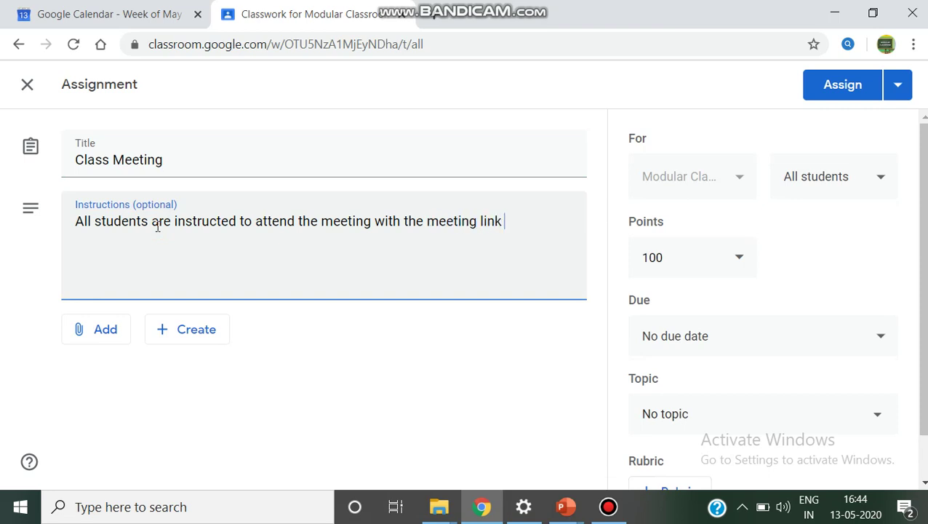
pyautogui.write('attached.')
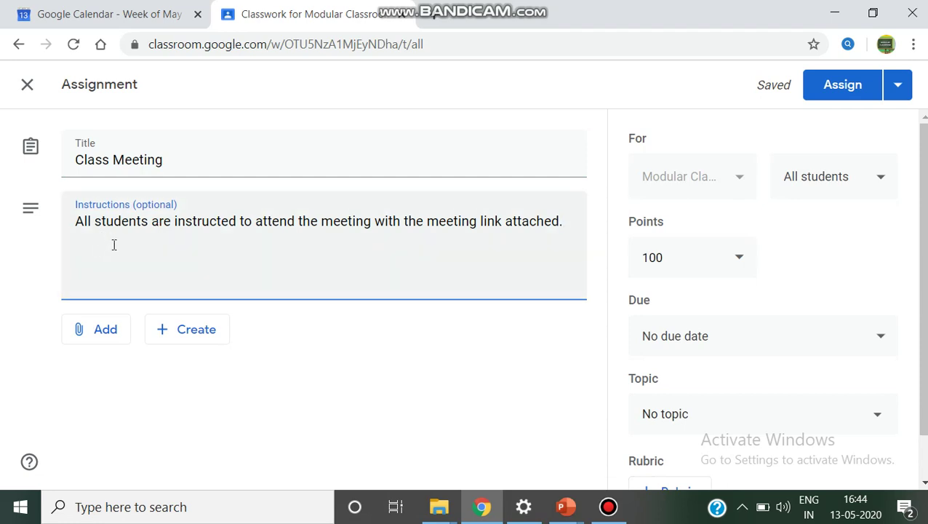
# Attach the copied Google Meet URL to the assignment as a link
pyautogui.click(121, 337)
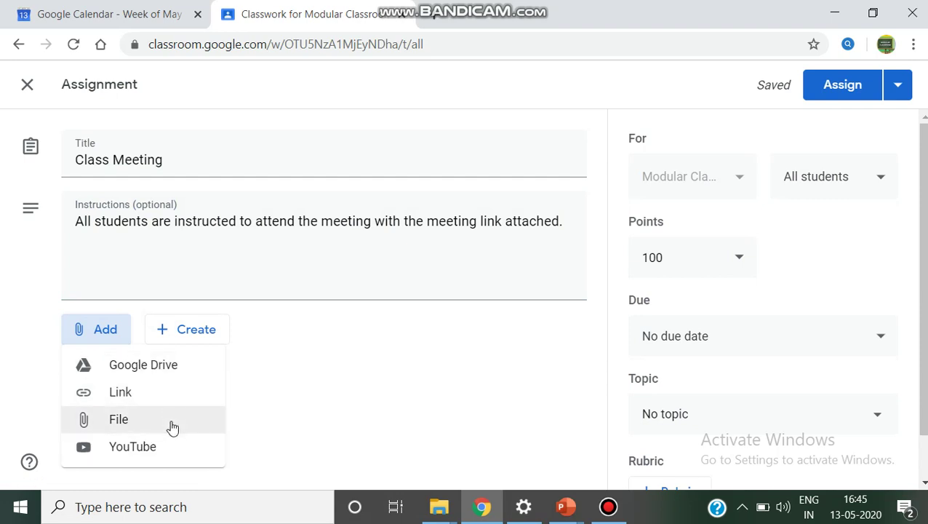
pyautogui.click(168, 400)
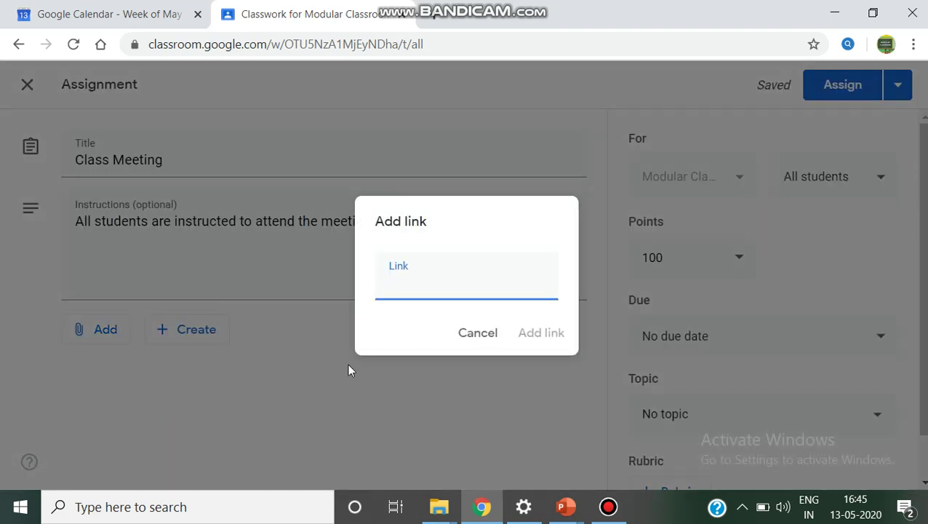
pyautogui.hotkey('ctrl', 'v')
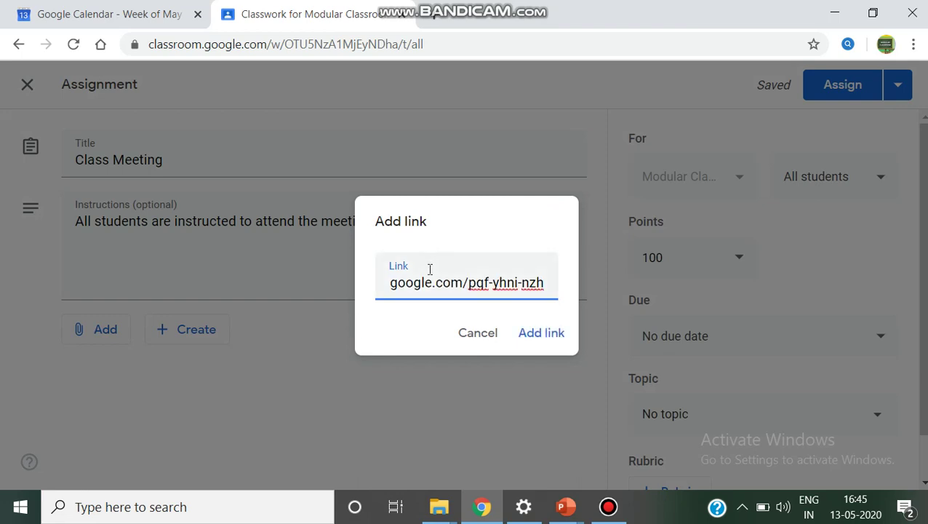
pyautogui.click(553, 332)
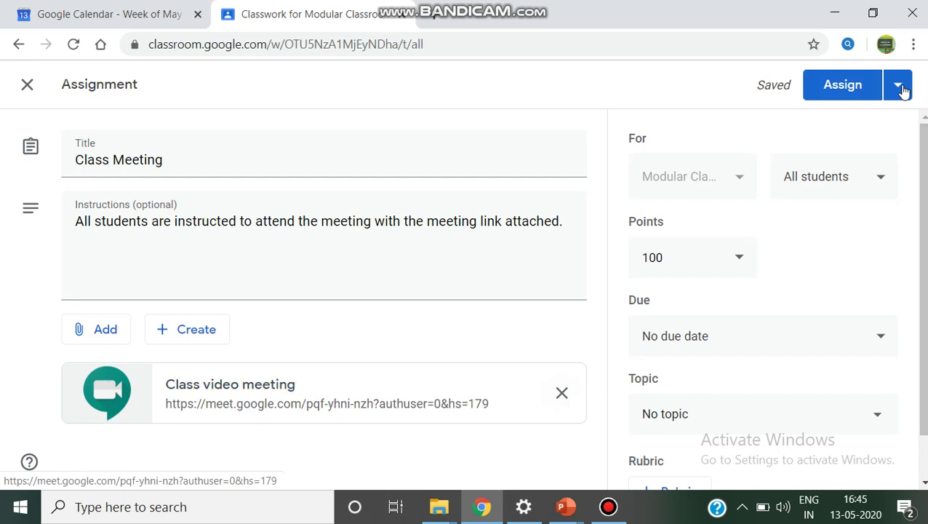
# Assign the Class Meeting post and expand its details in the Classwork list
pyautogui.click(856, 101)
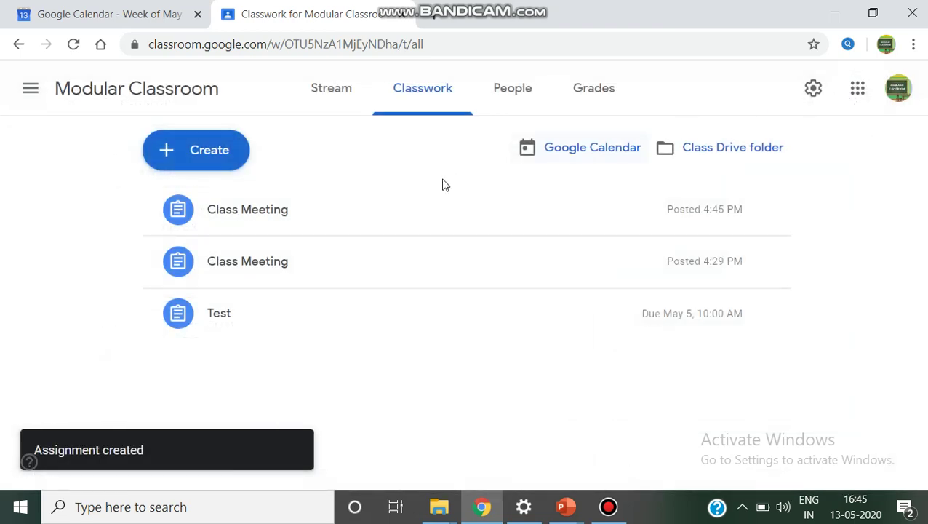
pyautogui.click(277, 227)
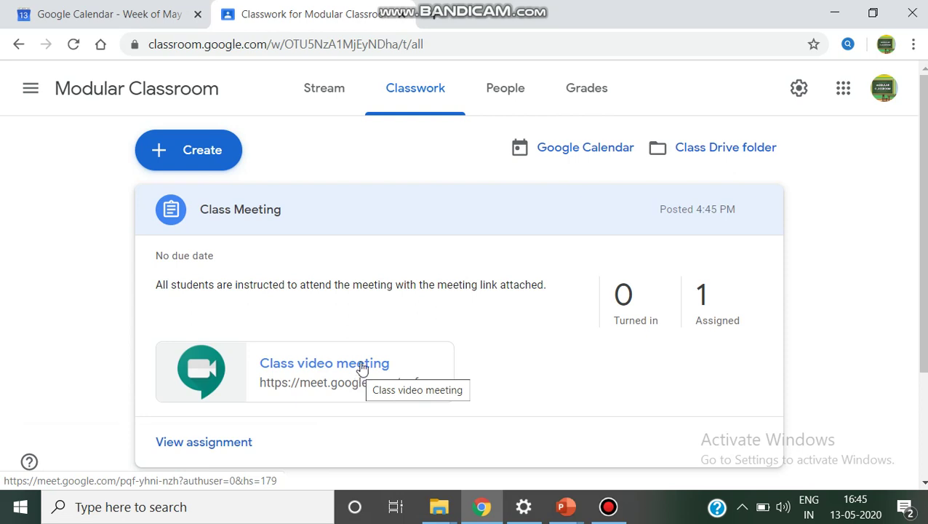
# Open the attached Class video meeting link in Google Meet
pyautogui.click(362, 369)
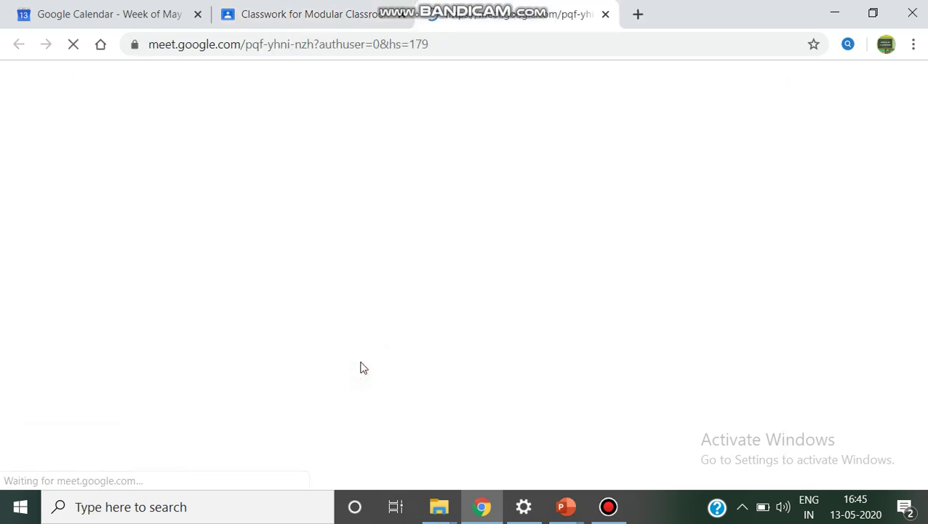